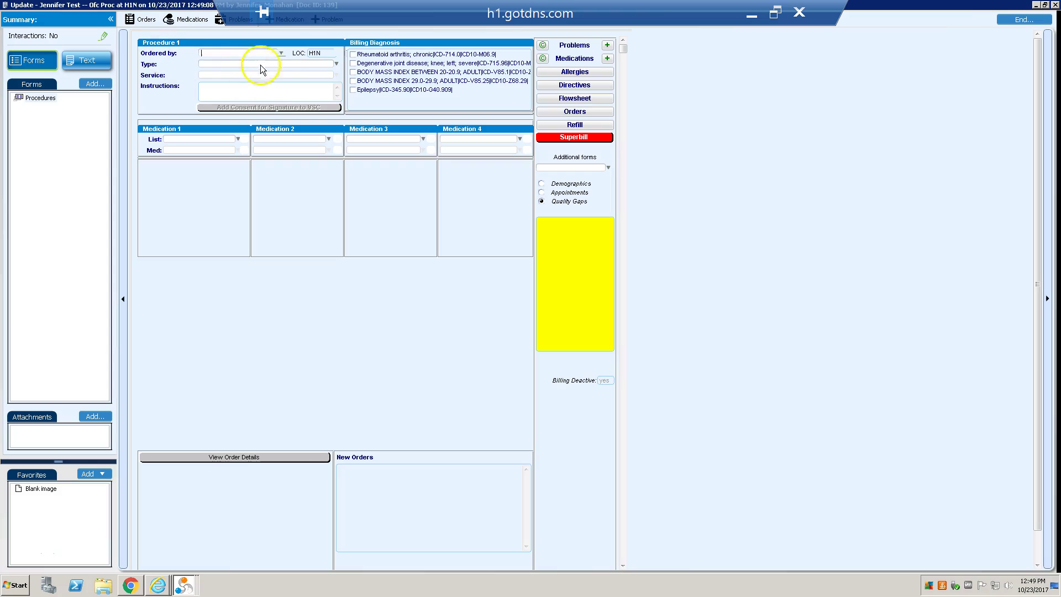
Choose Demo10 as the ordering provider for Procedure 1
left_click(278, 56)
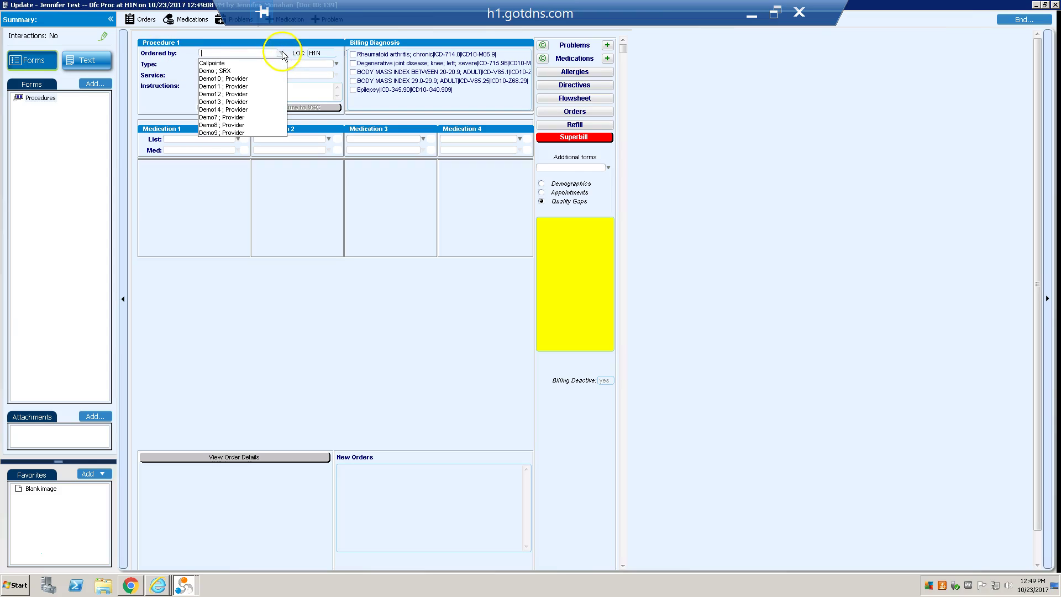
left_click(278, 80)
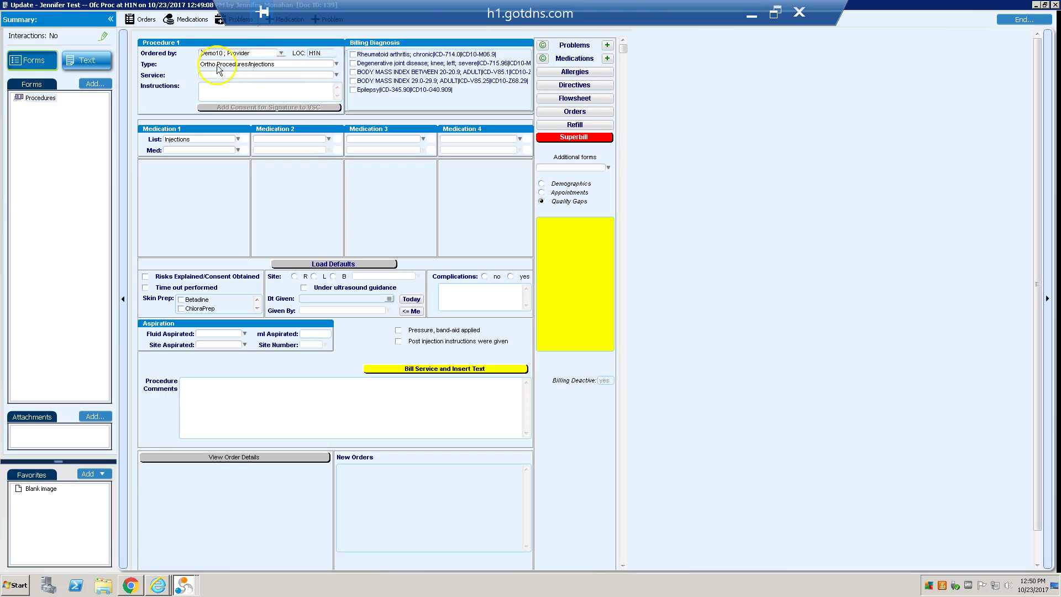
left_click(336, 63)
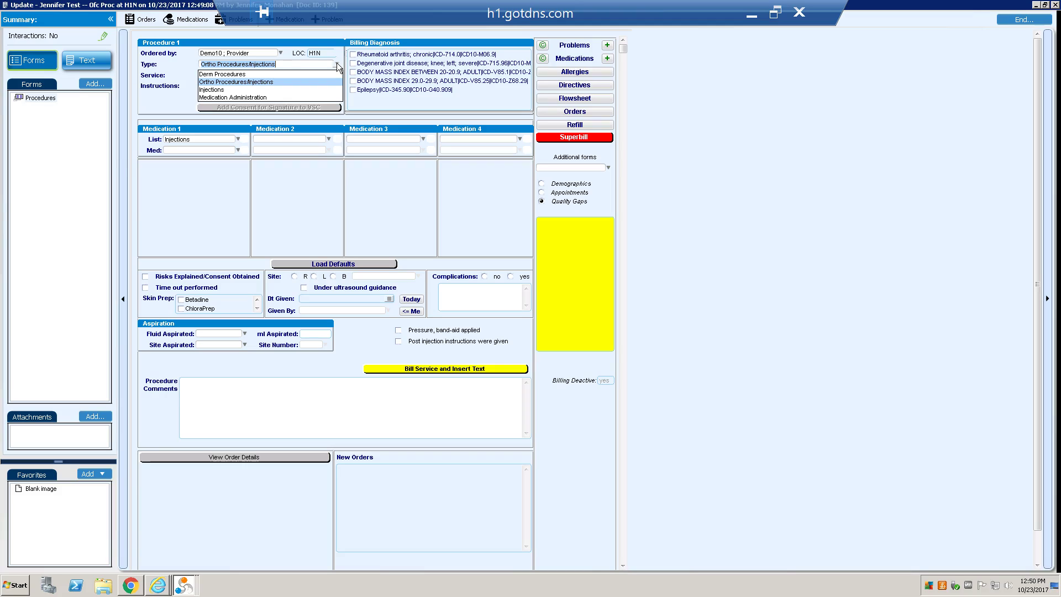
Try the Derm Procedures, Injections and Medication Administration procedure types
left_click(337, 63)
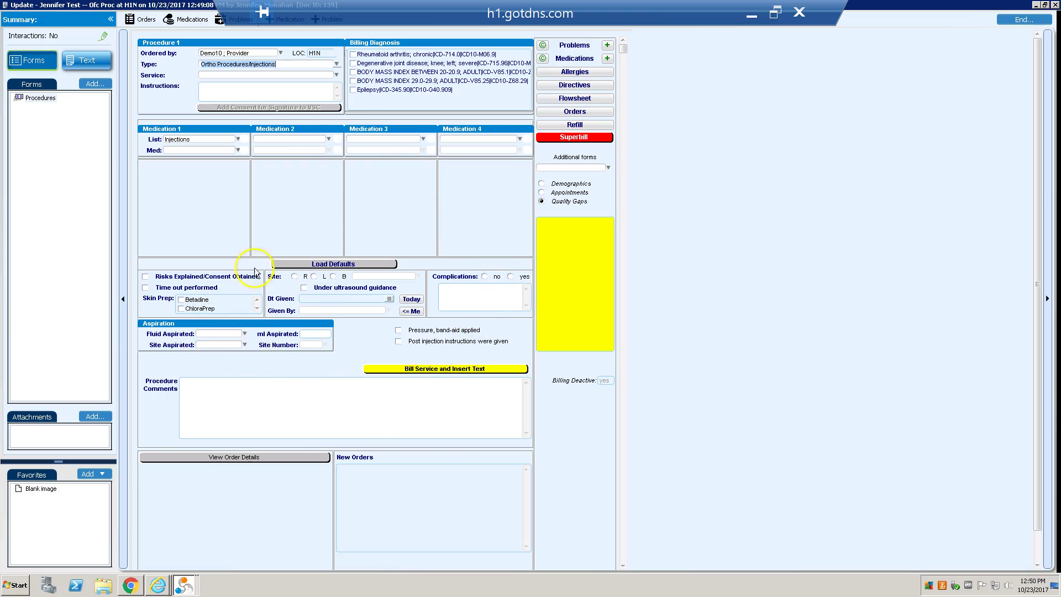
left_click(336, 64)
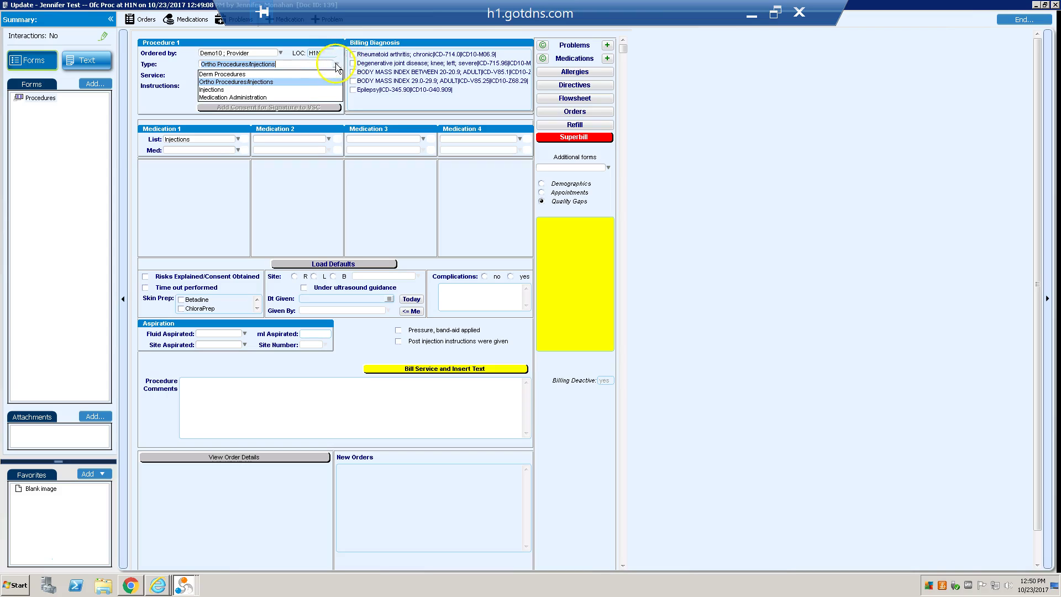
left_click(326, 74)
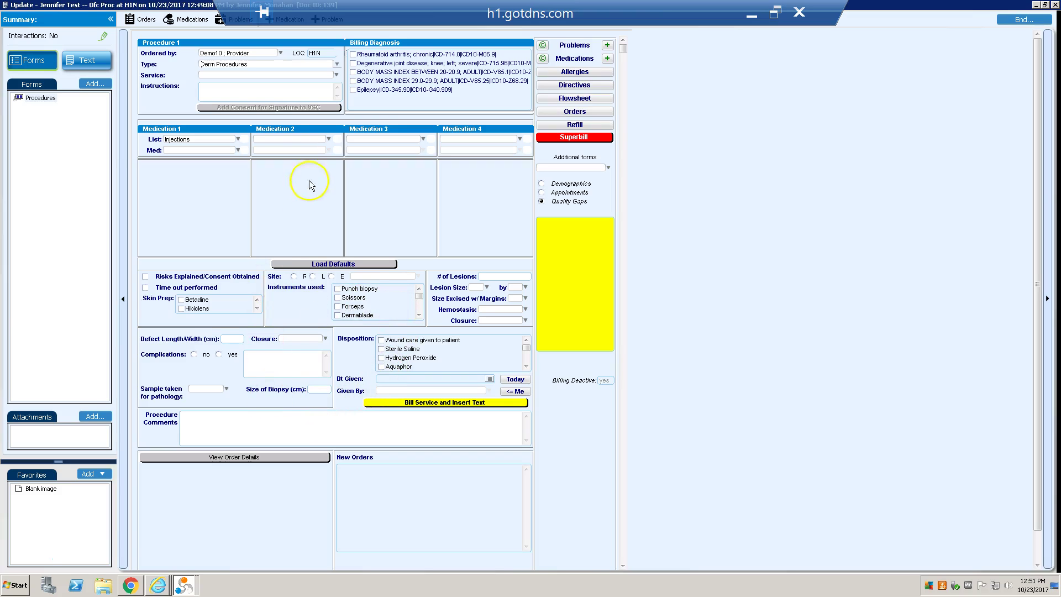
left_click(330, 64)
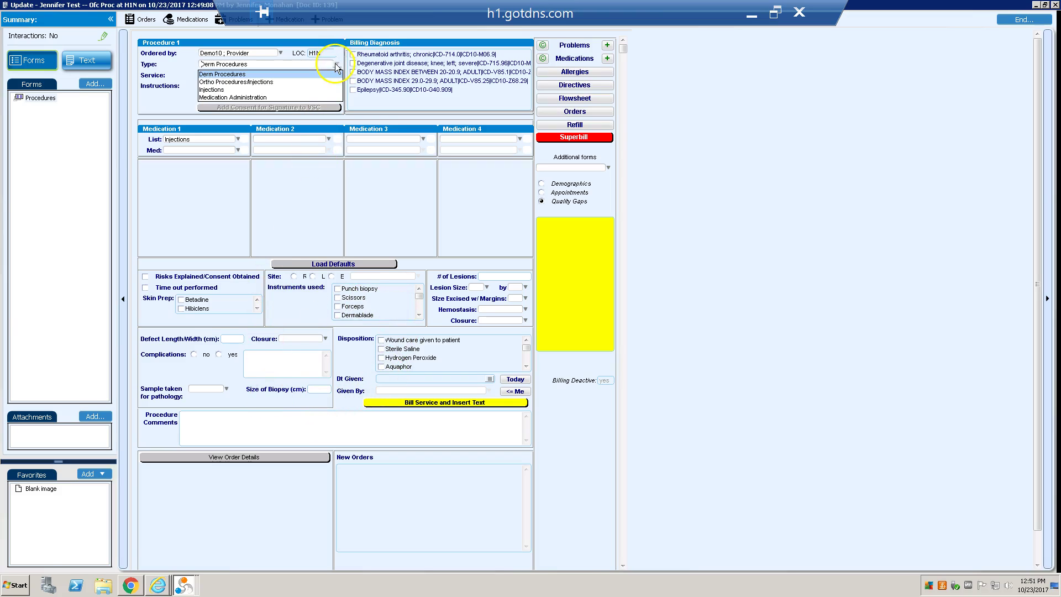
left_click(320, 90)
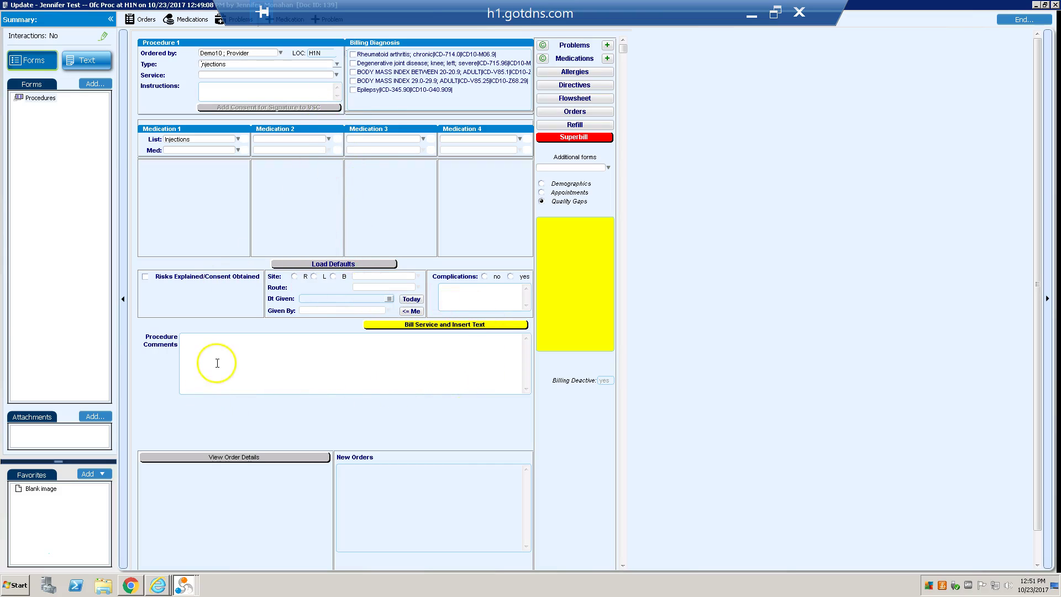
left_click(337, 77)
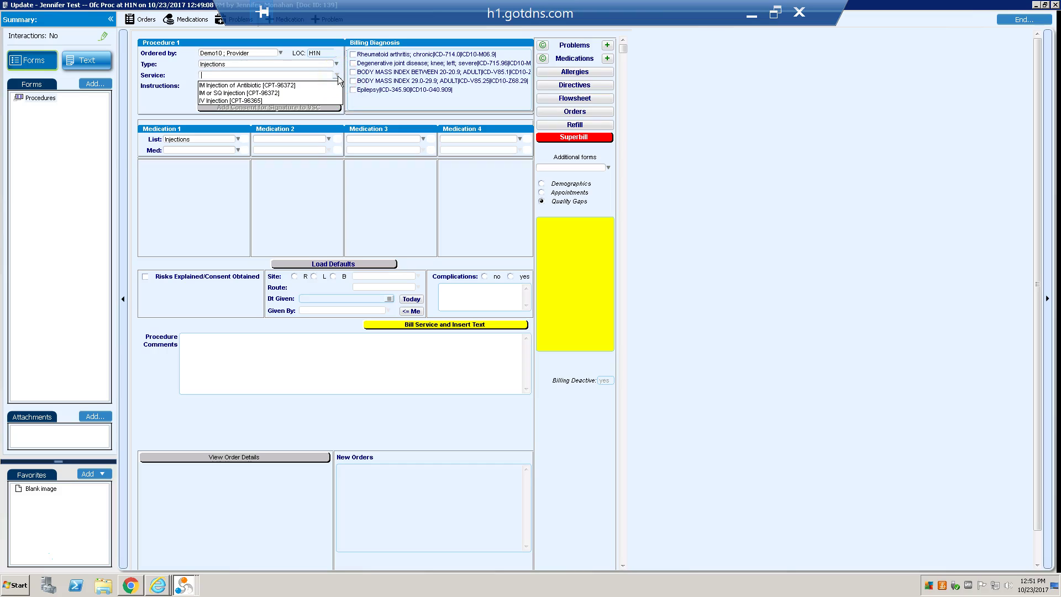
left_click(338, 76)
left_click(336, 64)
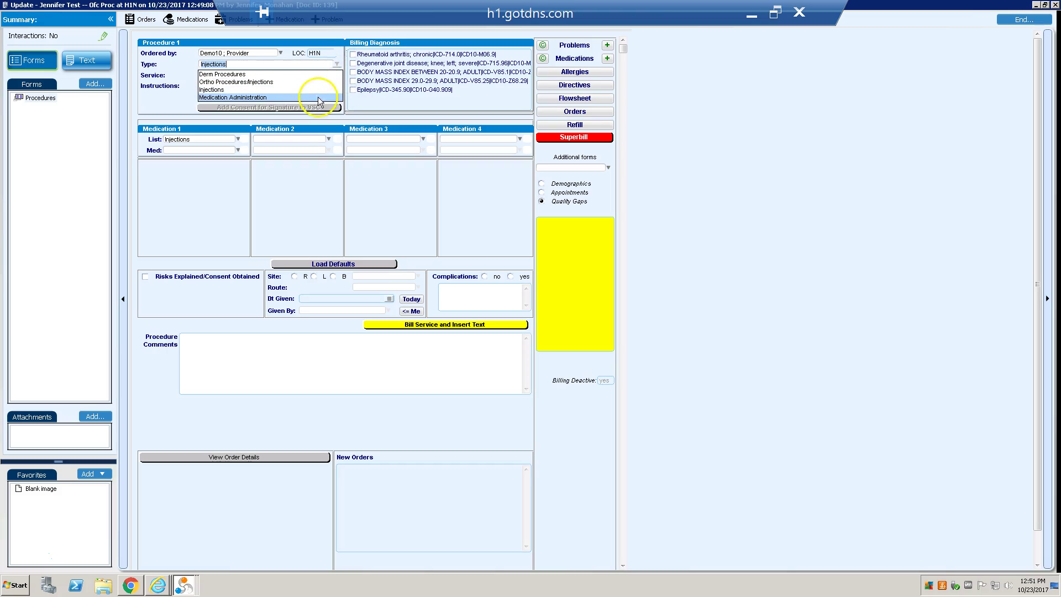
left_click(318, 99)
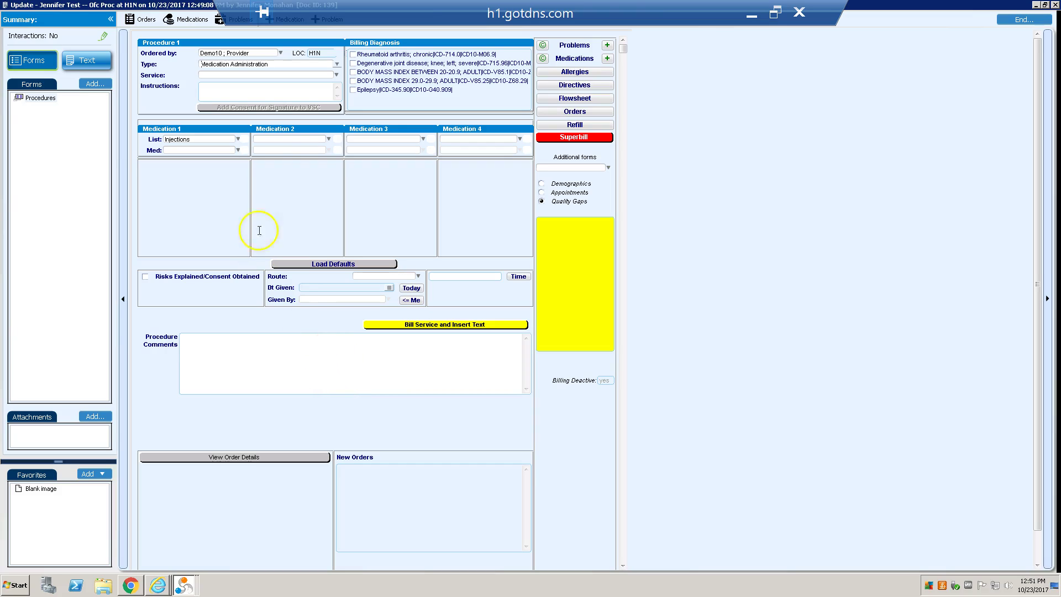
Set type Ortho Procedures/Injections with service Carpal Tunnel Therapeutic Injection [CPT-20526]
left_click(339, 68)
left_click(327, 78)
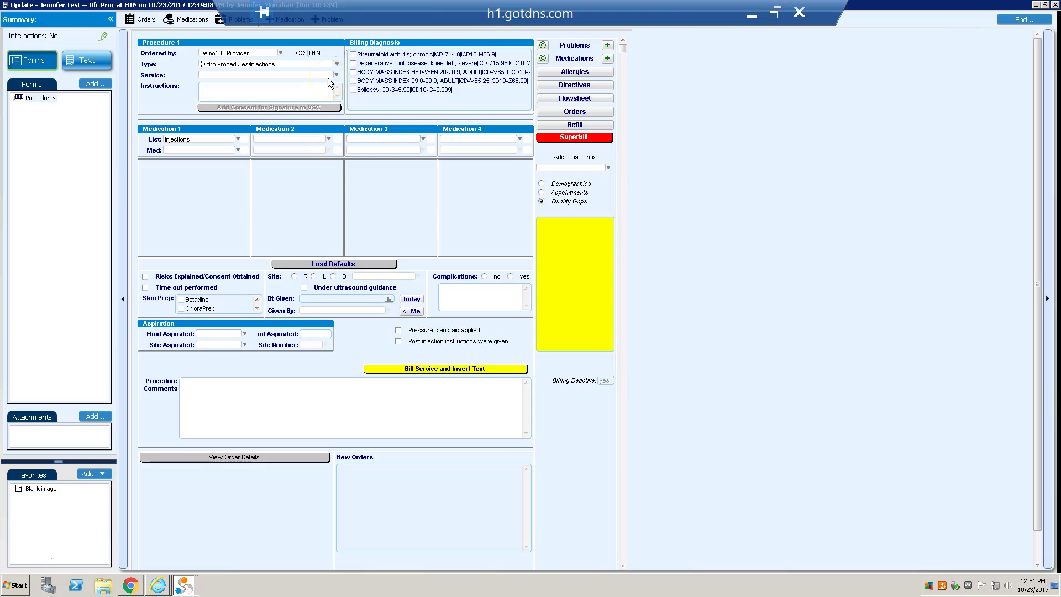
left_click(335, 75)
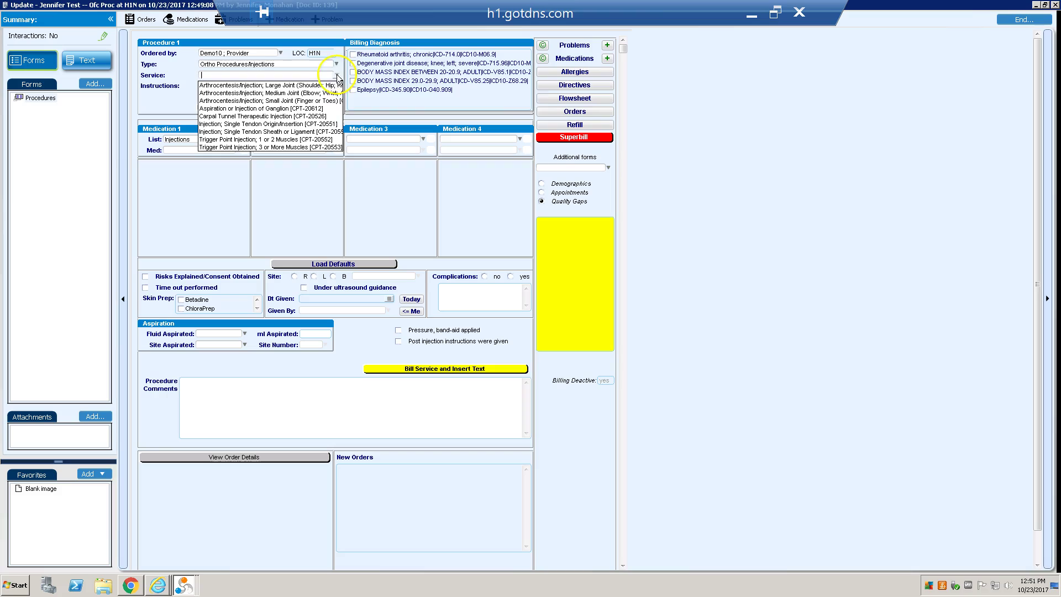
left_click(319, 118)
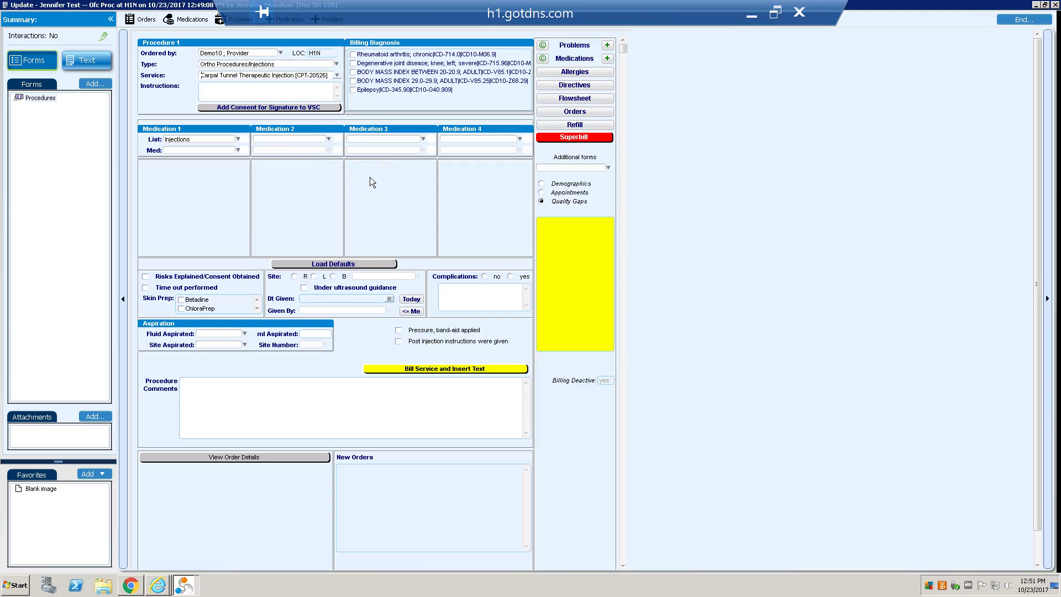
Tick the teaching materials and sedation acknowledgements, sign, submit the consent and close the window
left_click(269, 107)
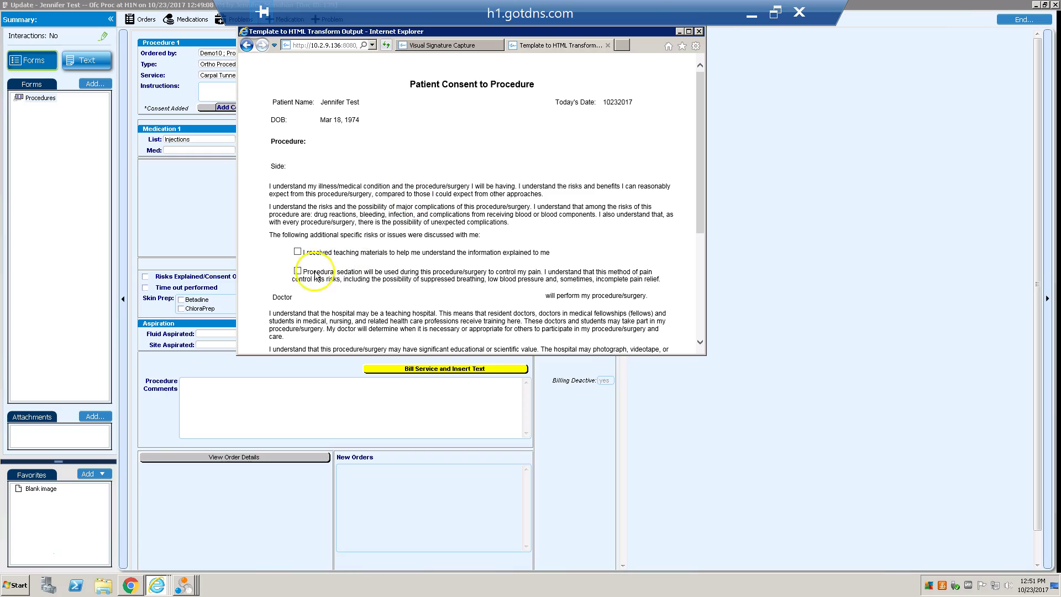
left_click(298, 251)
left_click(298, 270)
left_click_drag(697, 206, 689, 450)
mouse_move(372, 252)
left_mouse_down()
mouse_move(364, 232)
mouse_move(403, 249)
mouse_move(418, 232)
mouse_move(428, 249)
mouse_move(446, 238)
mouse_move(442, 246)
mouse_move(525, 251)
left_mouse_up()
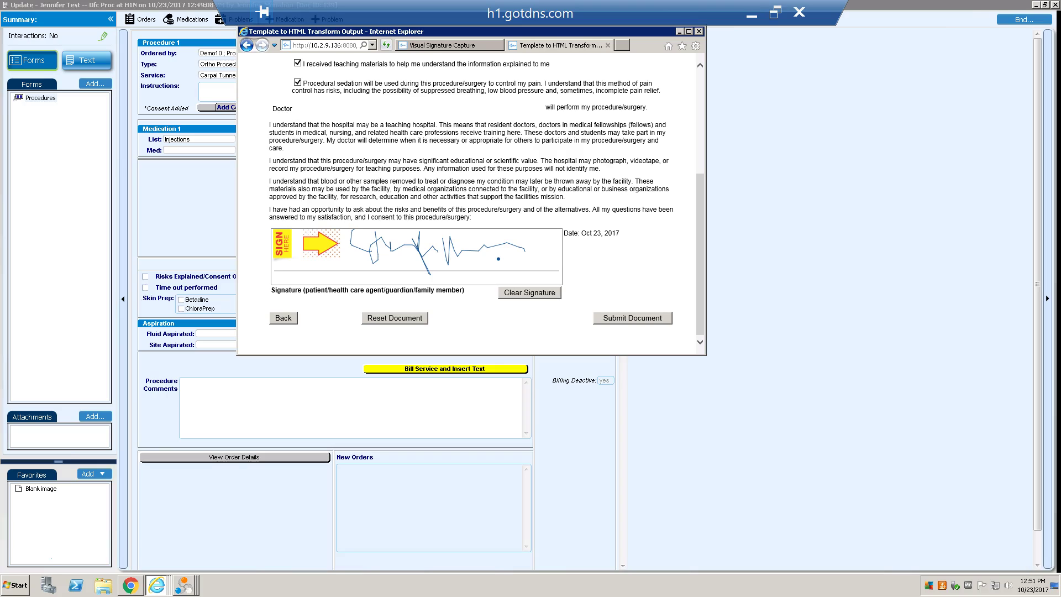
left_click(616, 319)
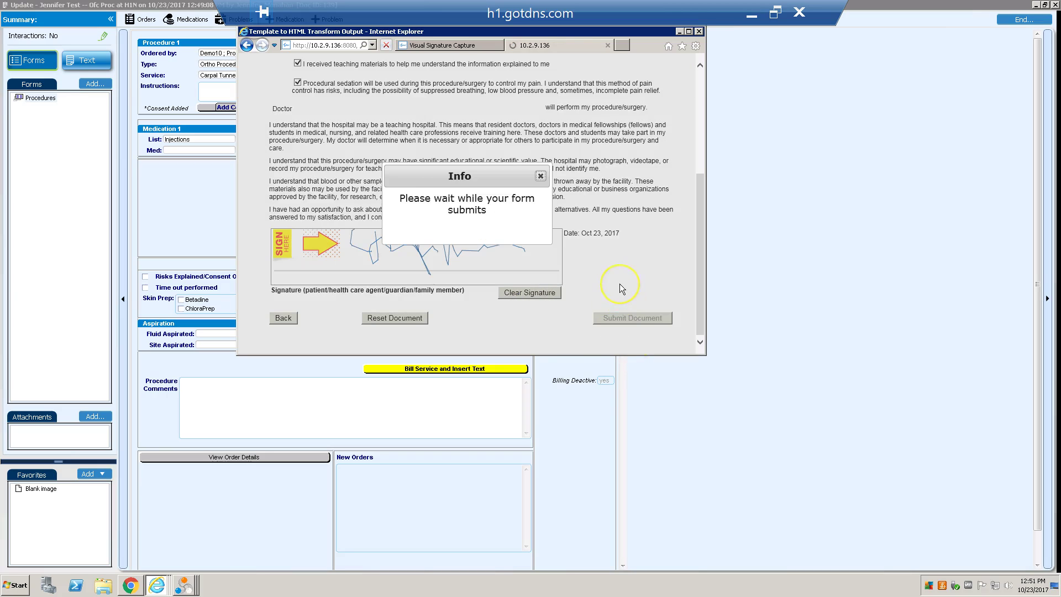
left_click(698, 31)
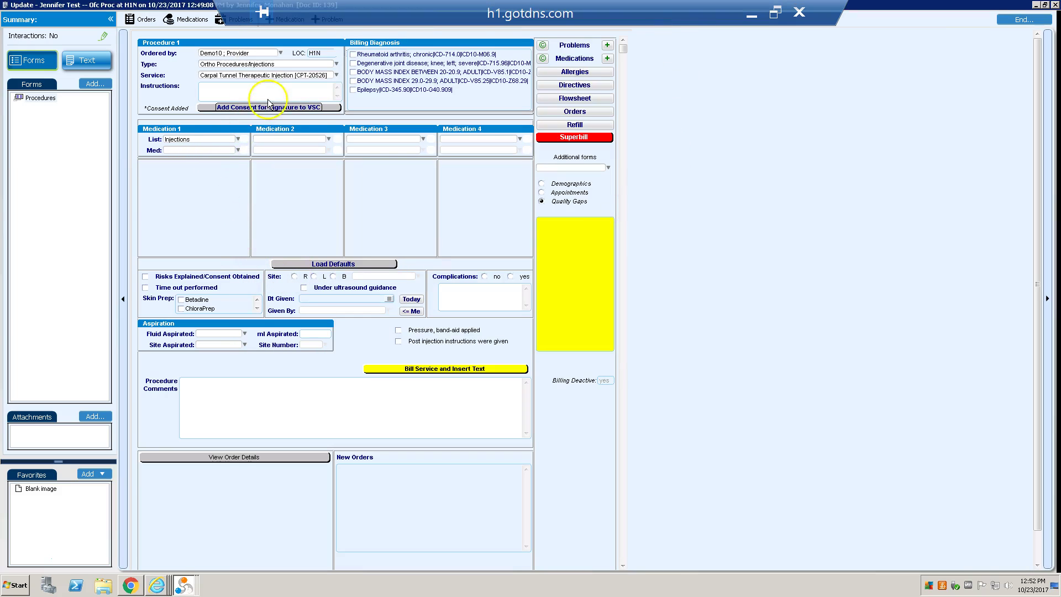
Add the rheumatoid arthritis diagnosis and select Demerol 25 mg/ml Inj Soln as the medication
left_click(369, 54)
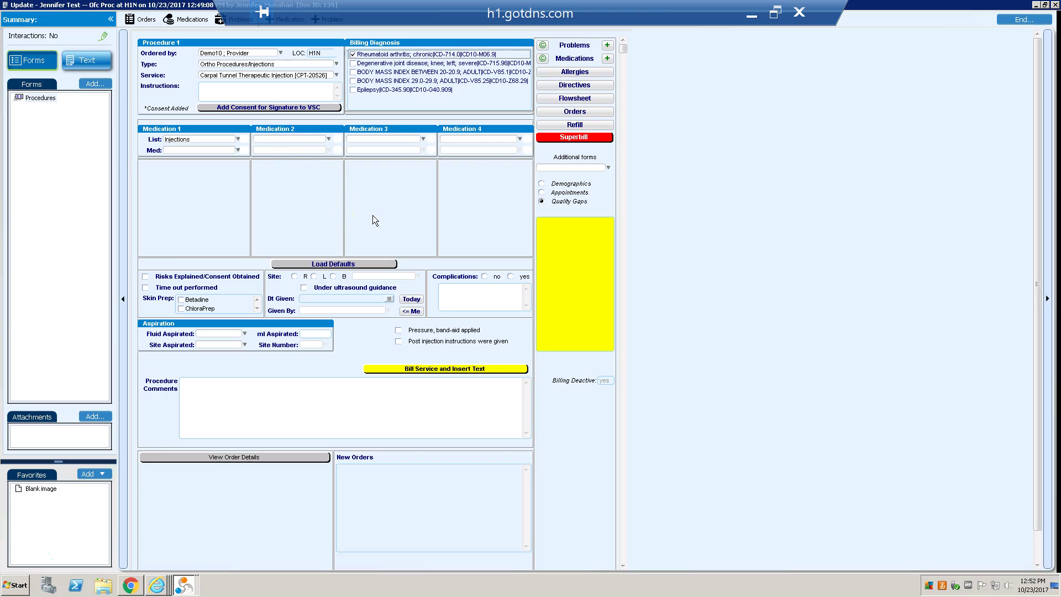
left_click(238, 150)
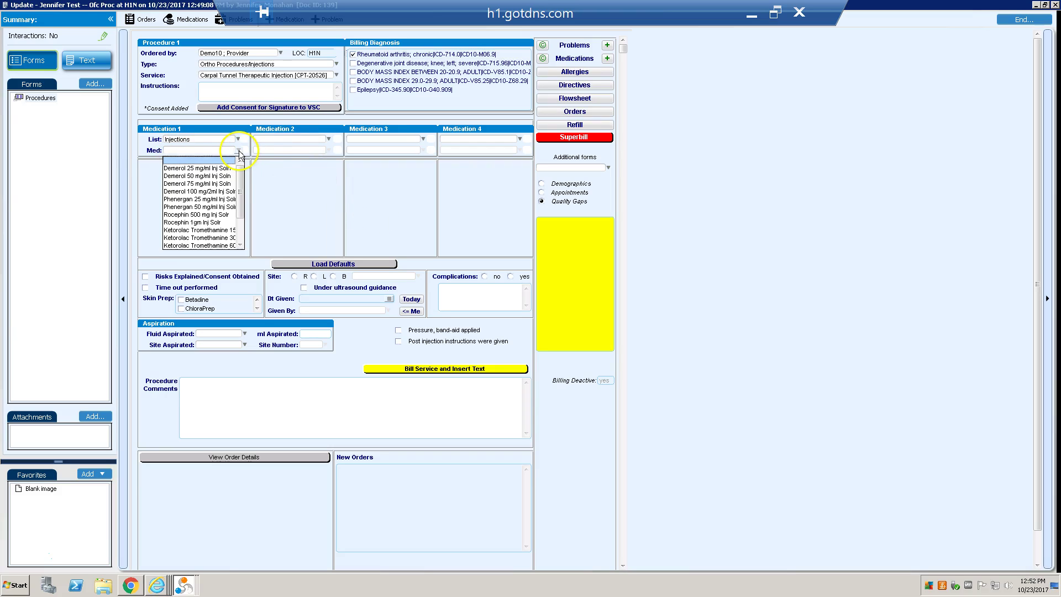
left_click(213, 168)
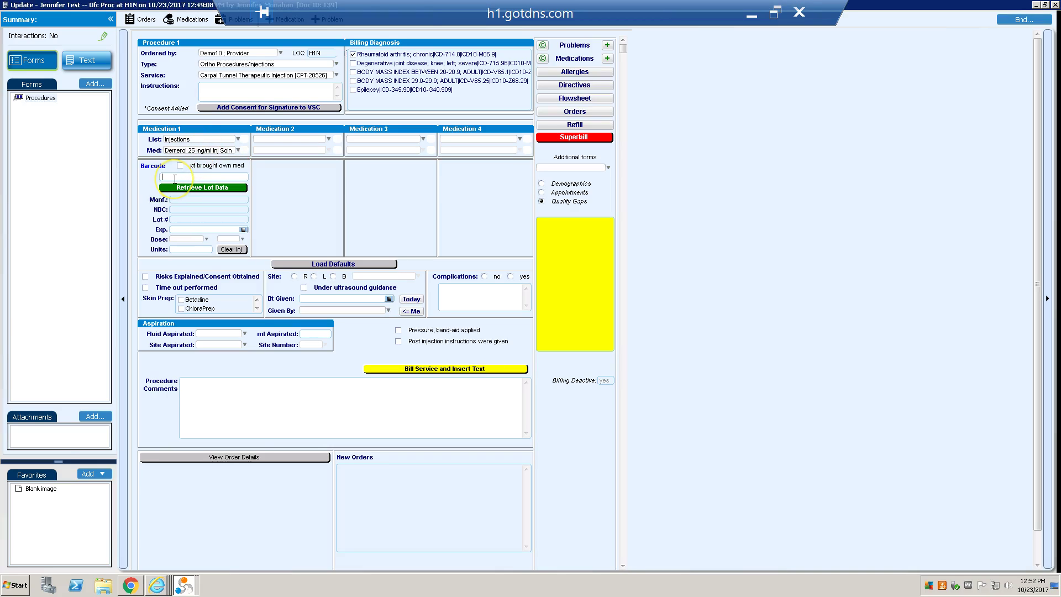
left_click(163, 186)
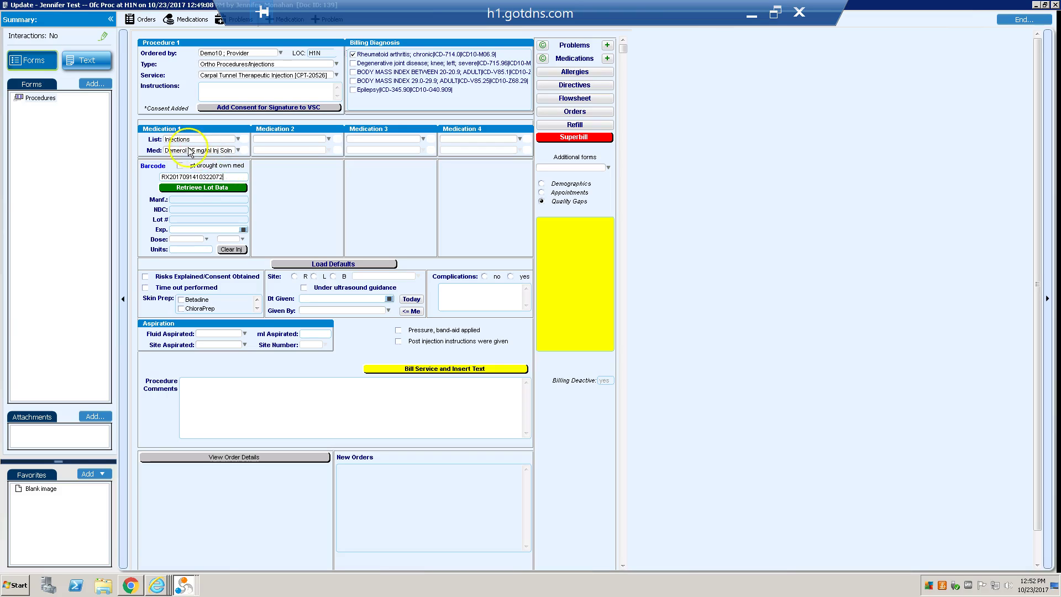
left_click(214, 186)
left_click(176, 186)
left_click(196, 191)
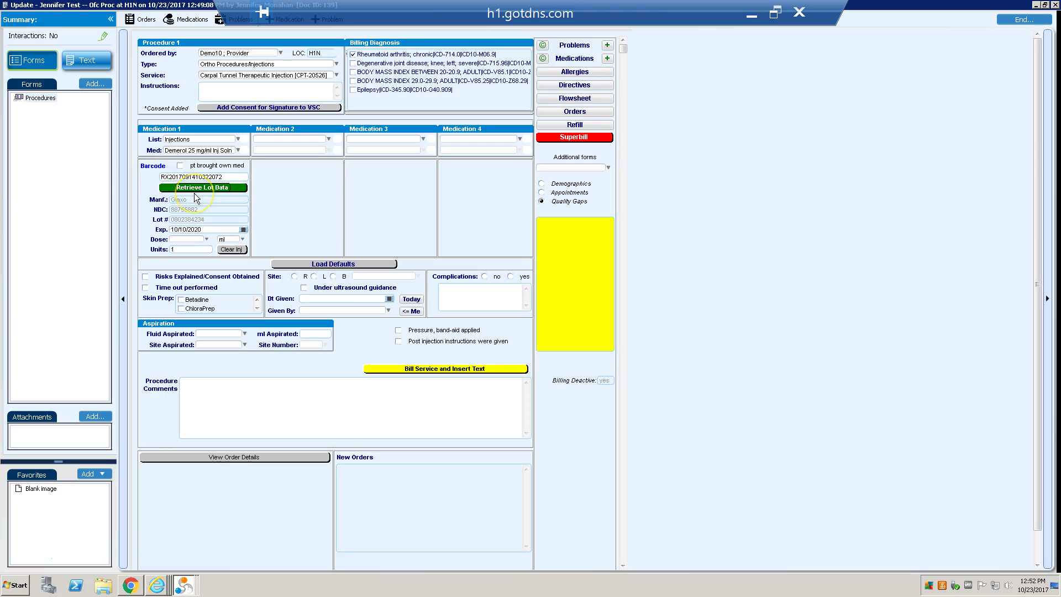
left_click(223, 202)
Load the procedure defaults, choose Betadine skin prep and mark the left side as the site
left_click(225, 208)
left_click(359, 264)
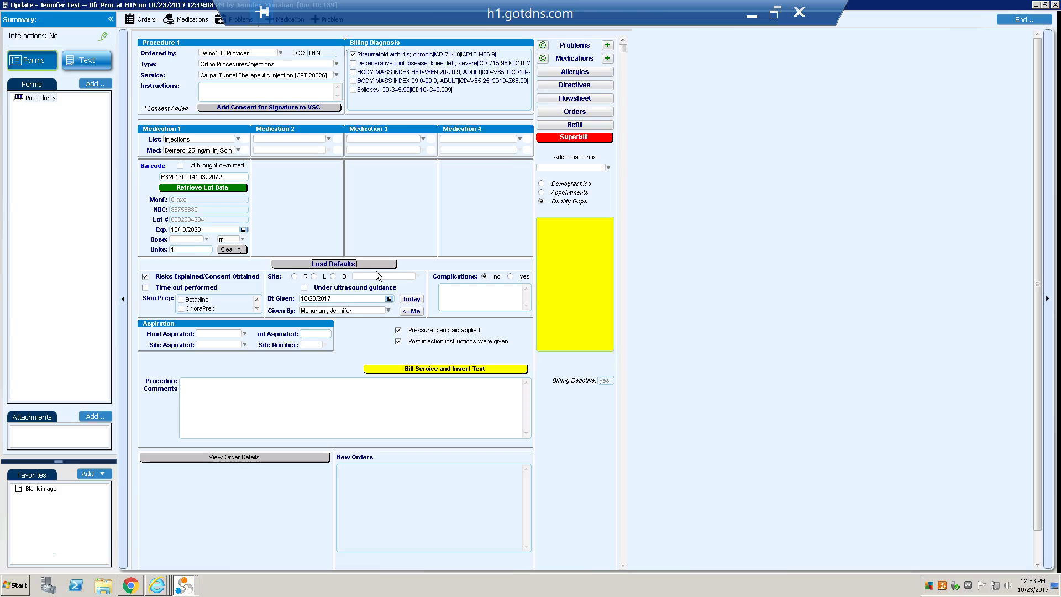
left_click(182, 300)
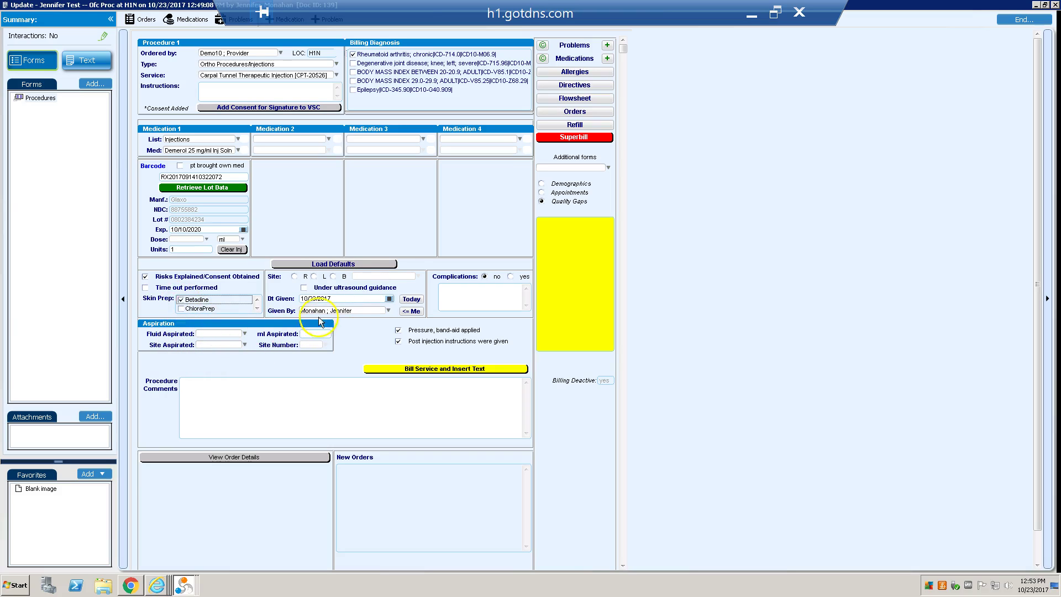
left_click(315, 276)
left_click(363, 275)
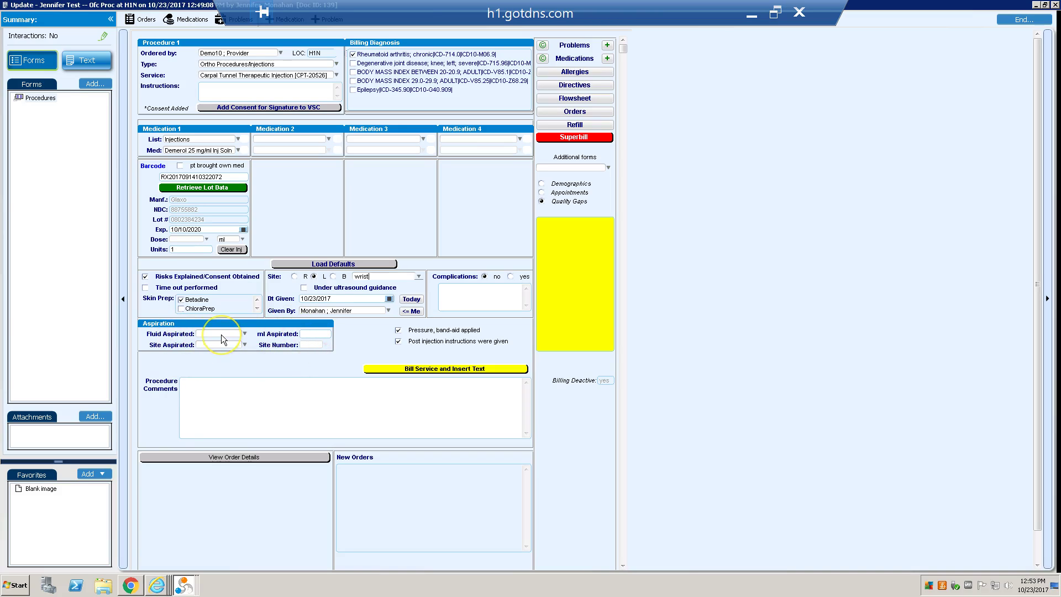
Generate the procedure narrative and Demerol and injection orders, then view the note text
left_click(430, 370)
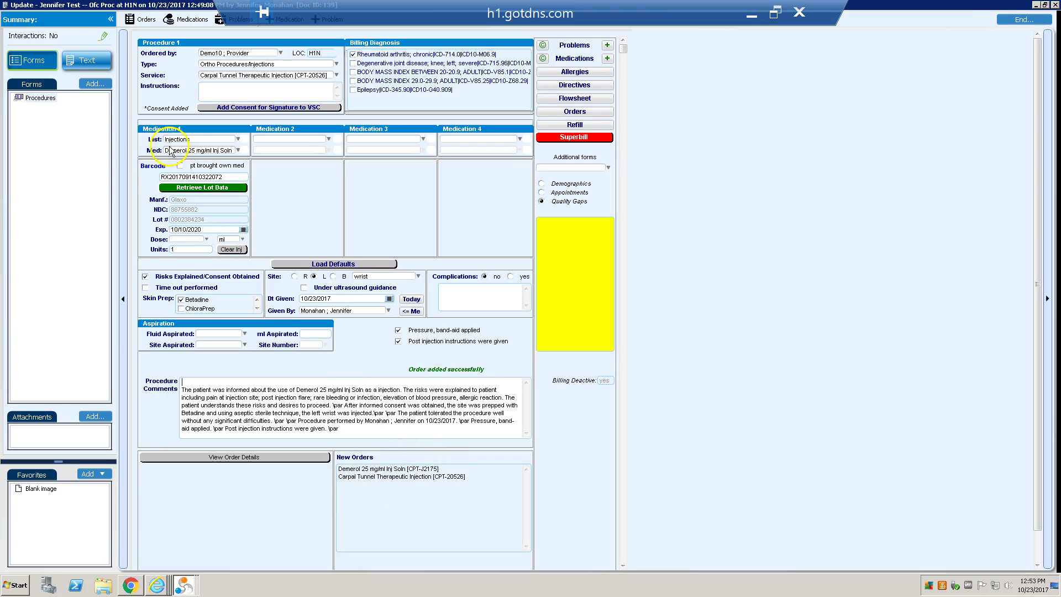
left_click(75, 67)
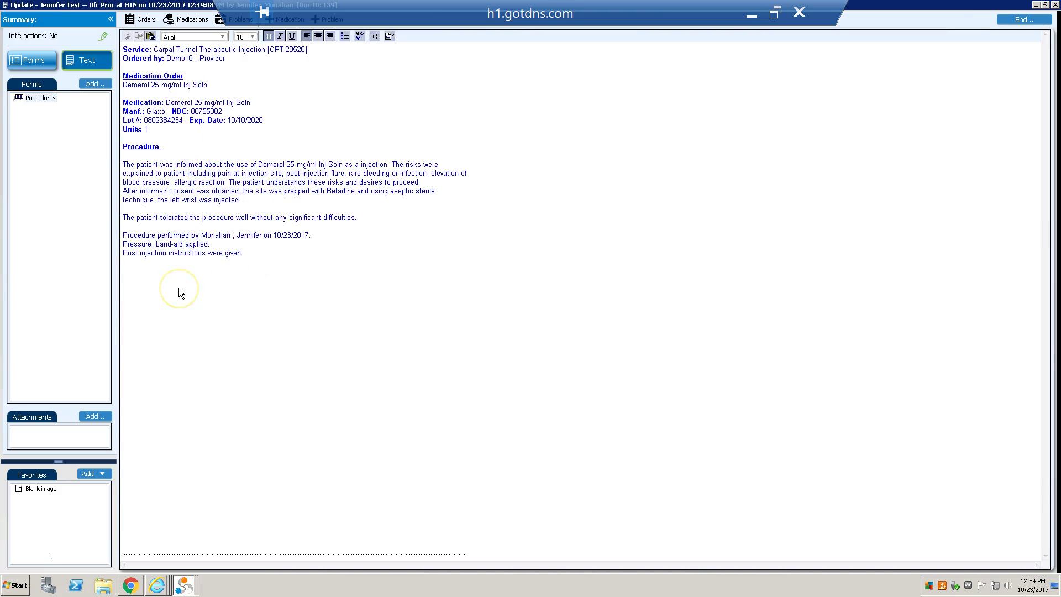
Return to the Procedure 1 form listing the Demerol and carpal tunnel injection orders
left_click(31, 60)
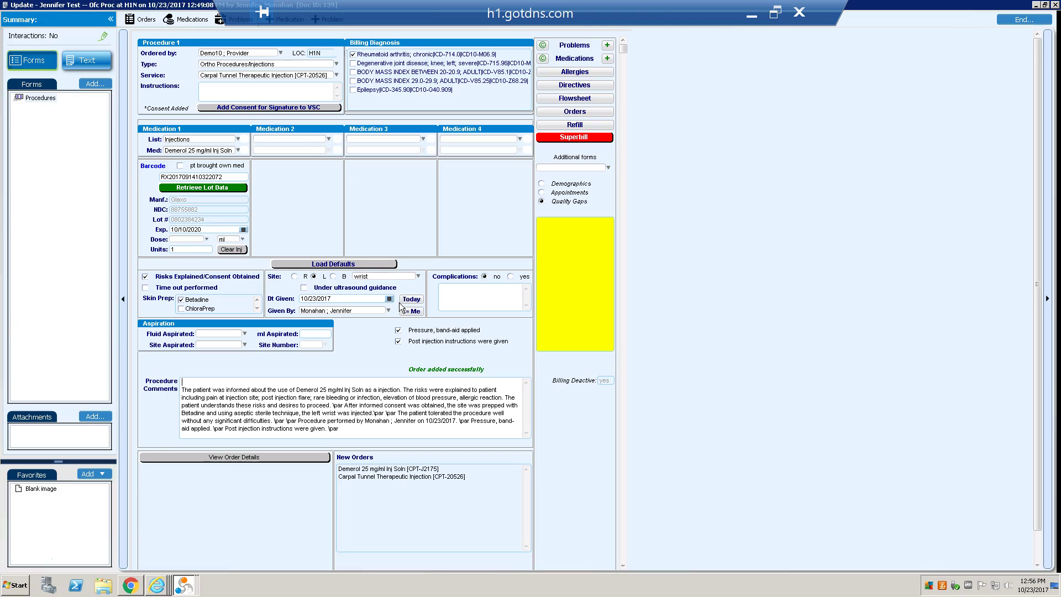
left_click(140, 491)
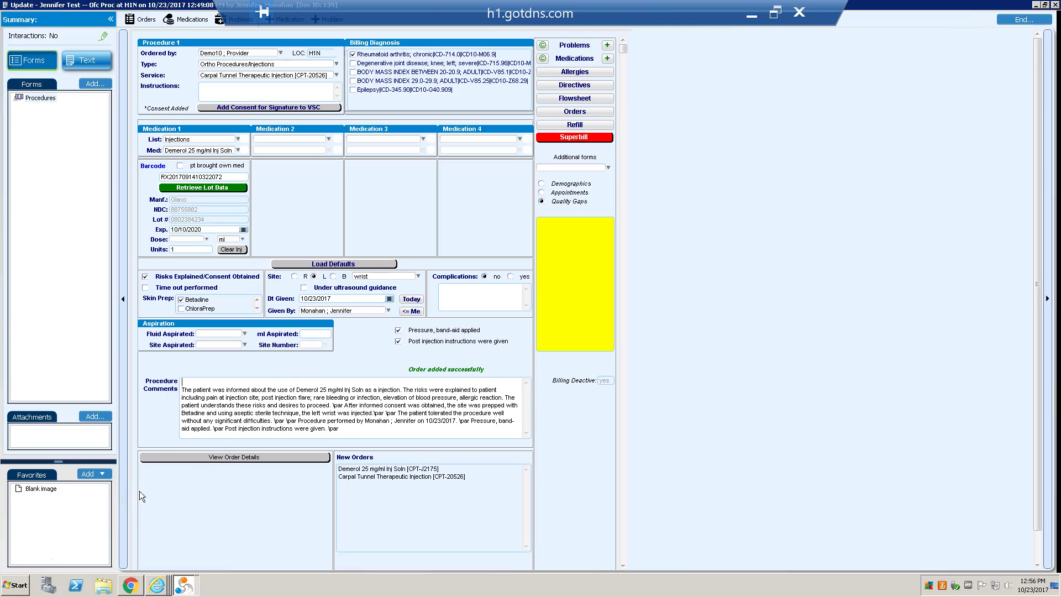